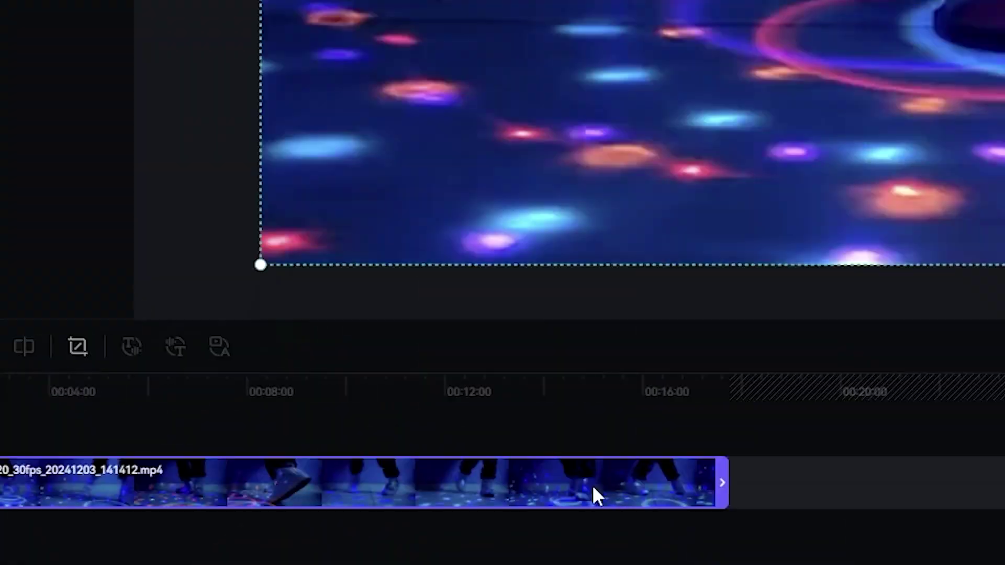
# Step: Trim the end of the disco-floor dance clip back to about 00:11:20
pyautogui.moveTo(724, 480); pyautogui.dragTo(411, 482)
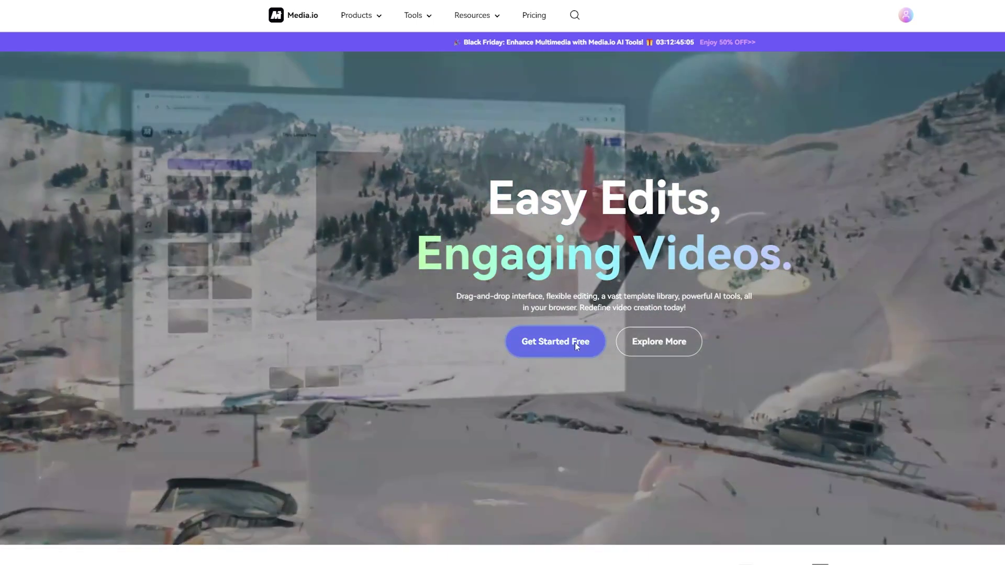
# Step: Begin with Get Started Free and create a new blank project
pyautogui.click(575, 342)
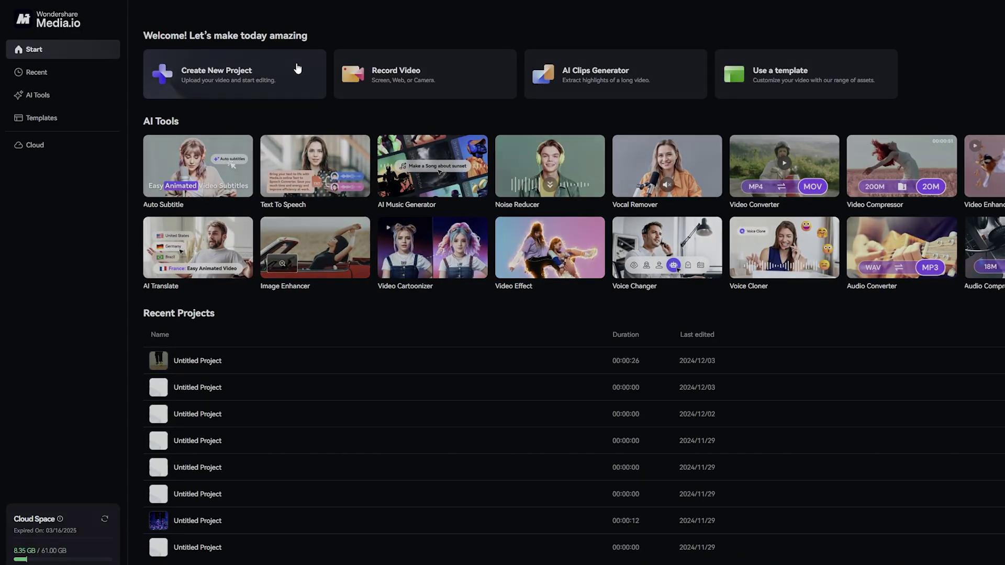
pyautogui.click(296, 69)
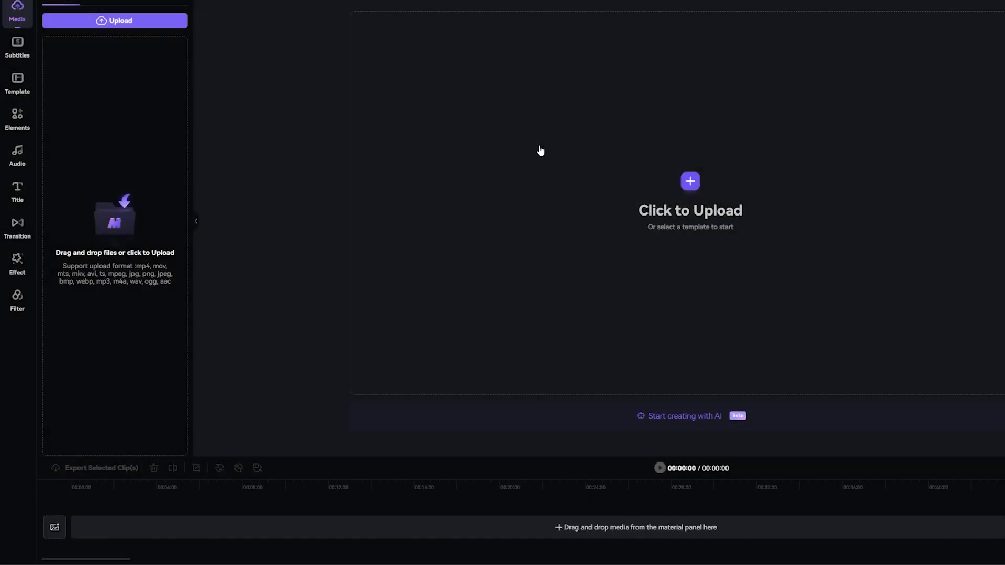
# Step: Upload the dancing-feet disco video file to the project media
pyautogui.click(125, 50)
pyautogui.write('5359131-uhd_3840_2160_24fps')
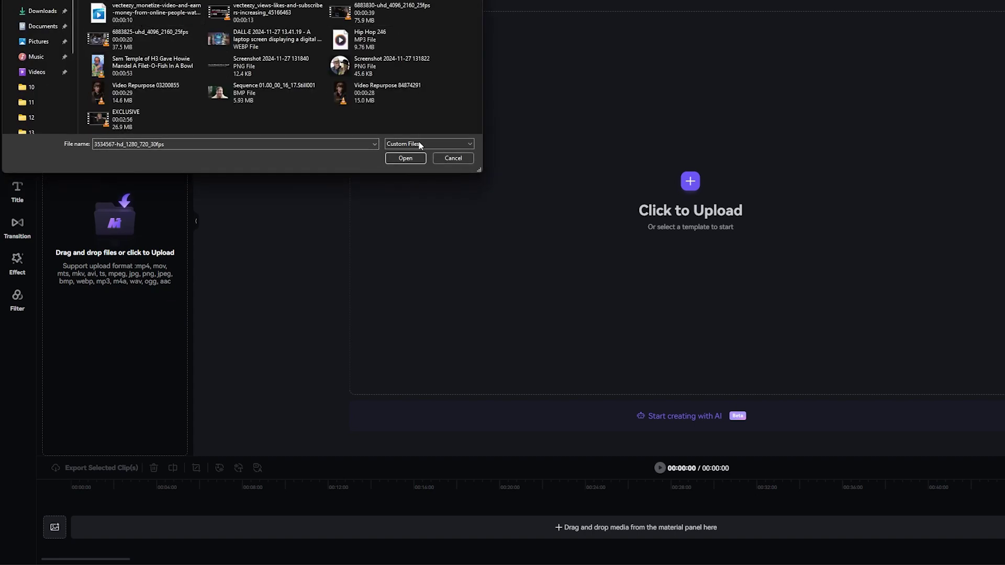
pyautogui.click(419, 157)
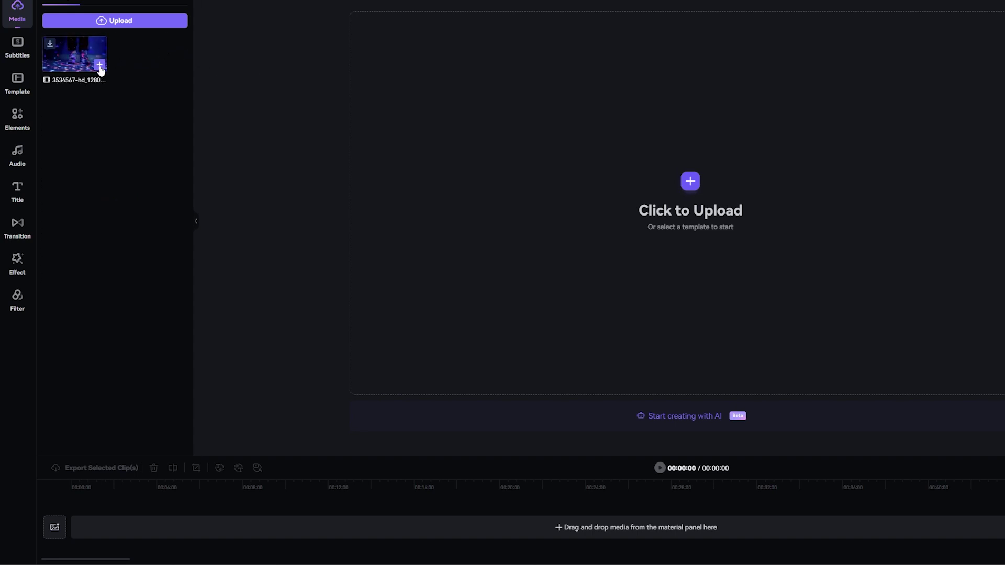
# Step: Add the uploaded dance video to the timeline and shorten its ending
pyautogui.click(100, 64)
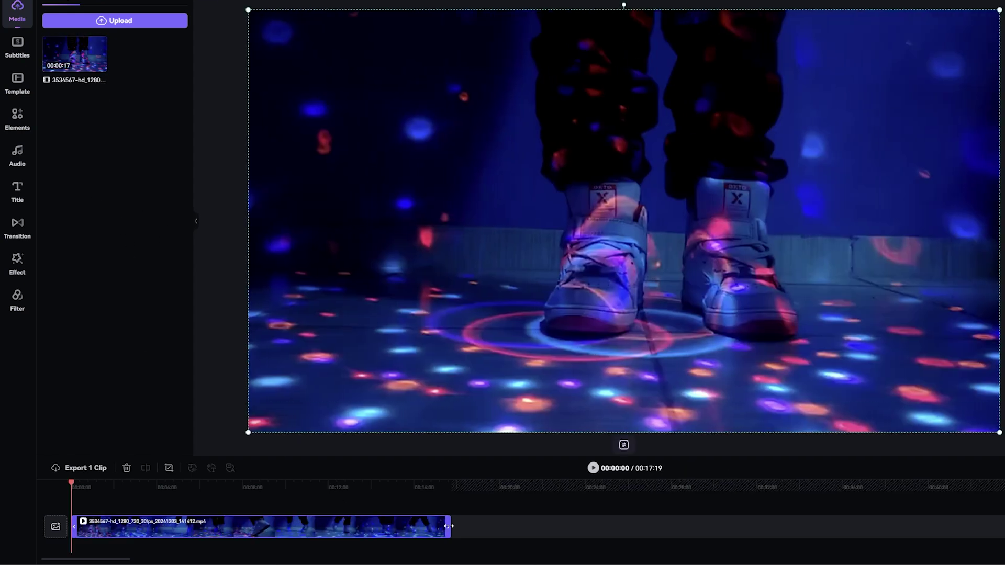
pyautogui.moveTo(449, 526); pyautogui.dragTo(245, 526)
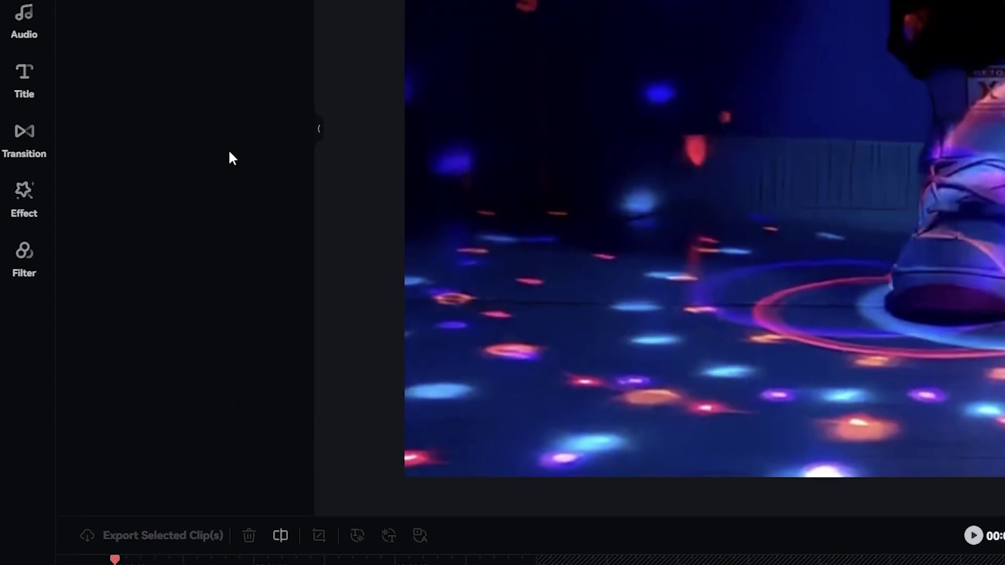
# Step: Place a Speed Blur transition between the disco-floor clip and the second dance clip
pyautogui.click(33, 152)
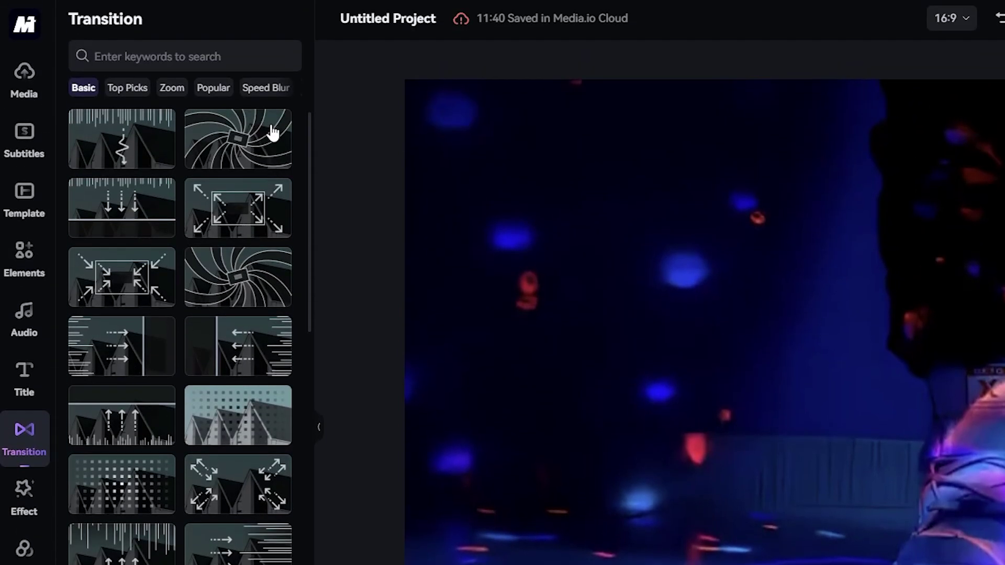
pyautogui.click(263, 93)
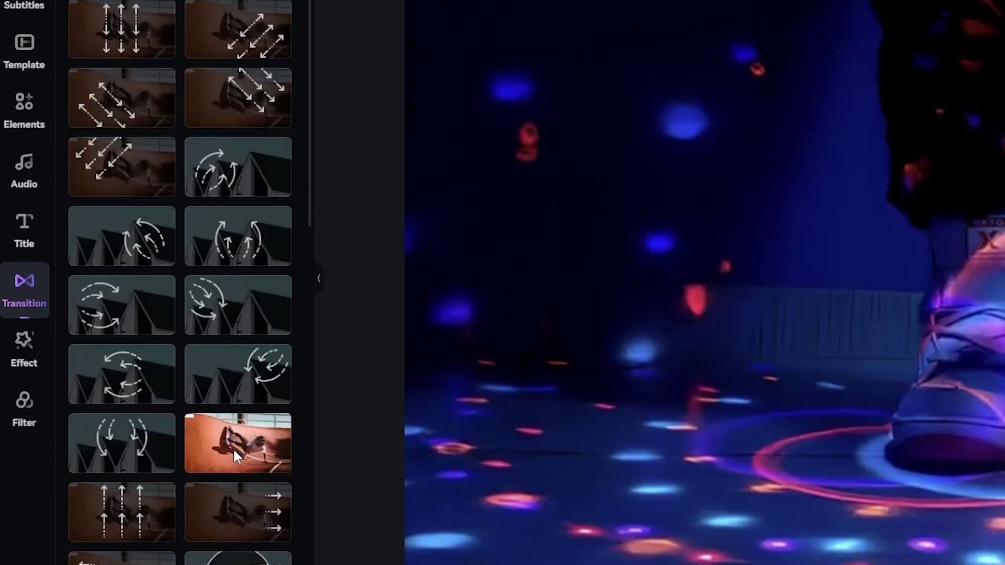
pyautogui.scroll(-3, 234, 447)
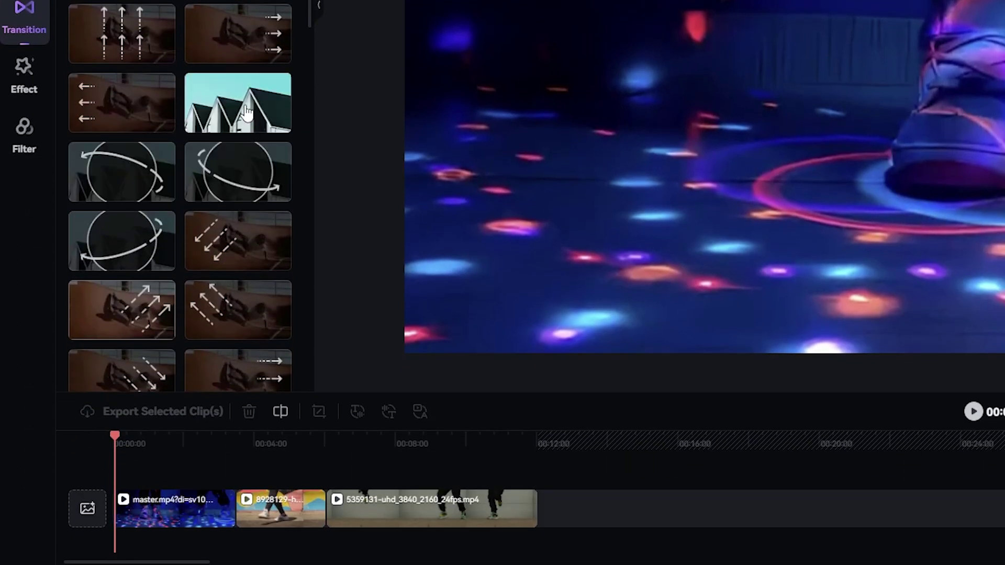
pyautogui.moveTo(246, 112); pyautogui.dragTo(236, 519)
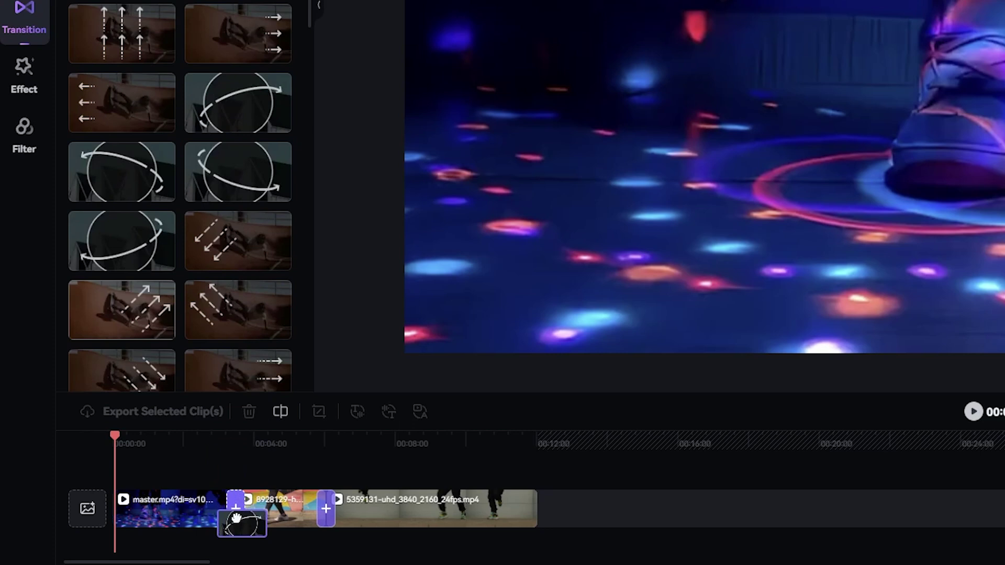
pyautogui.moveTo(235, 518); pyautogui.dragTo(236, 517)
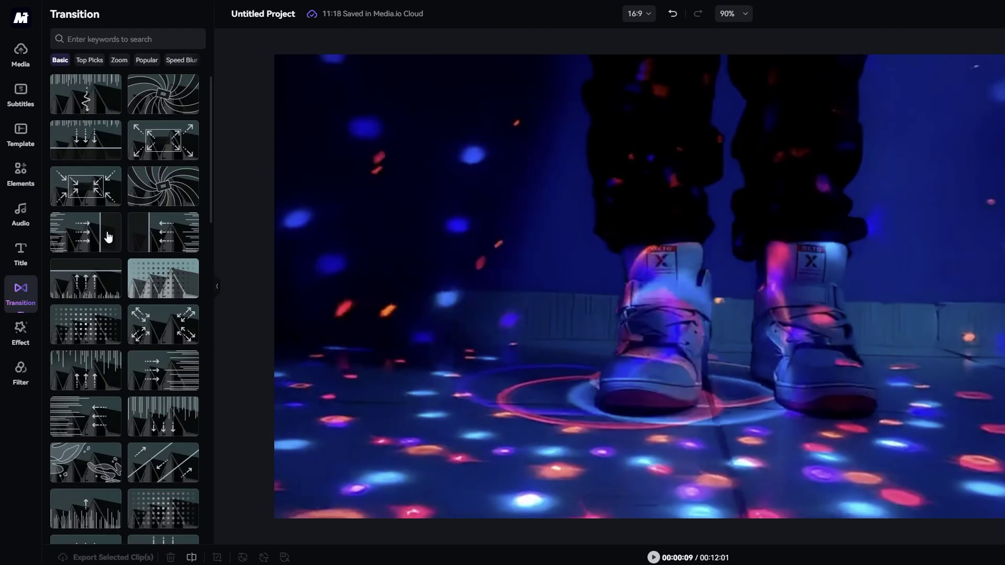
# Step: Generate a 0:30 Hip Hop track with AI Music and preview it
pyautogui.click(24, 221)
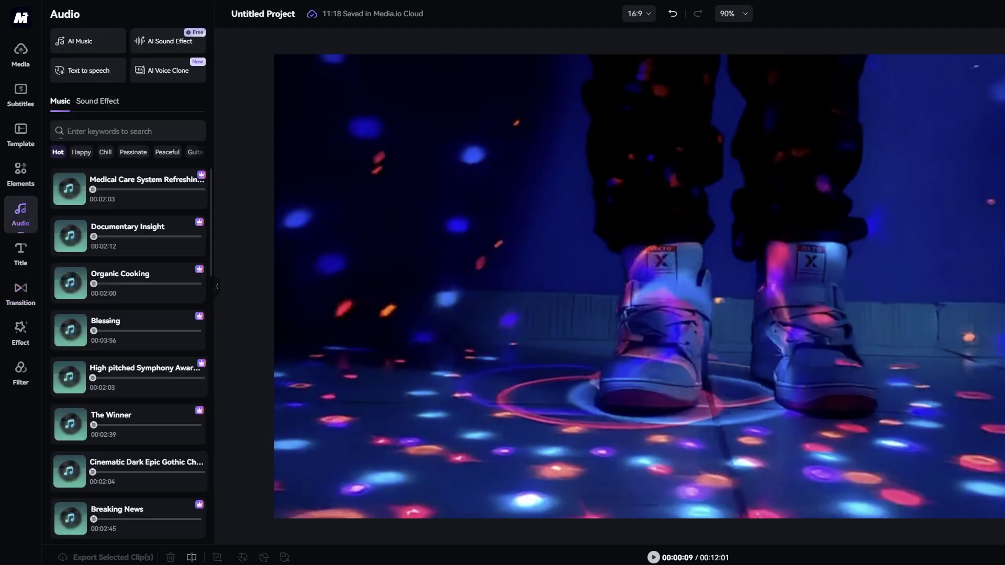
pyautogui.click(102, 42)
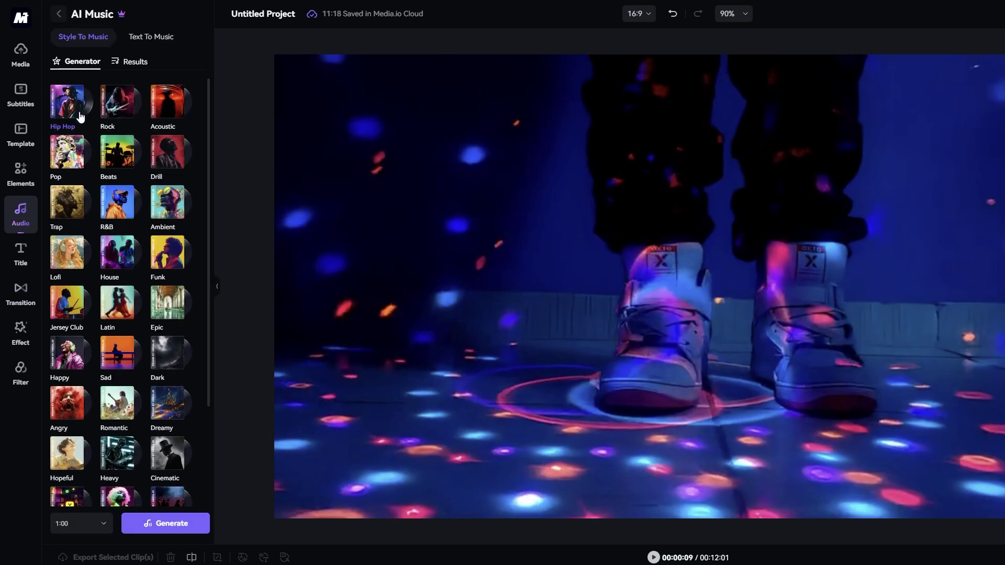
pyautogui.click(105, 526)
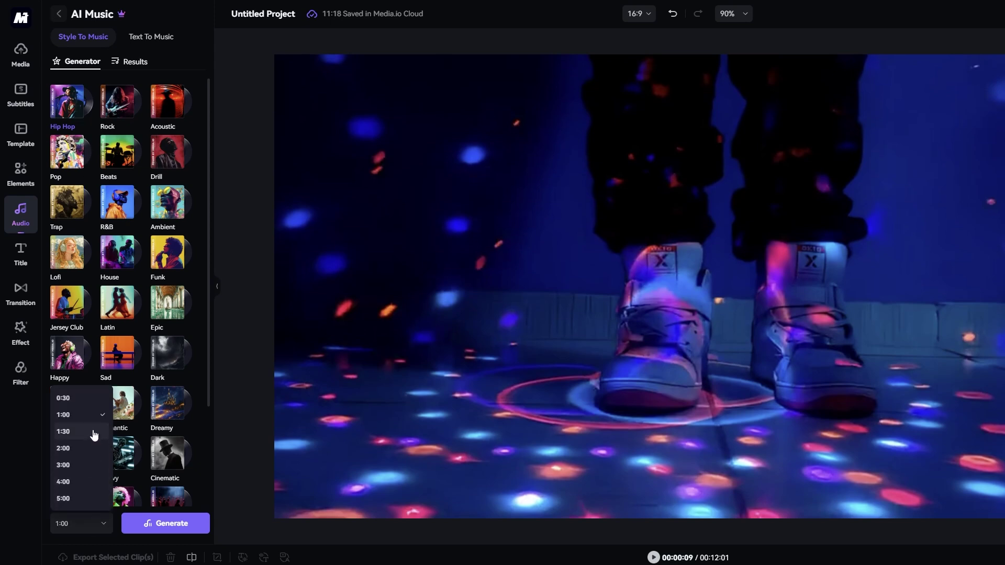
pyautogui.click(88, 398)
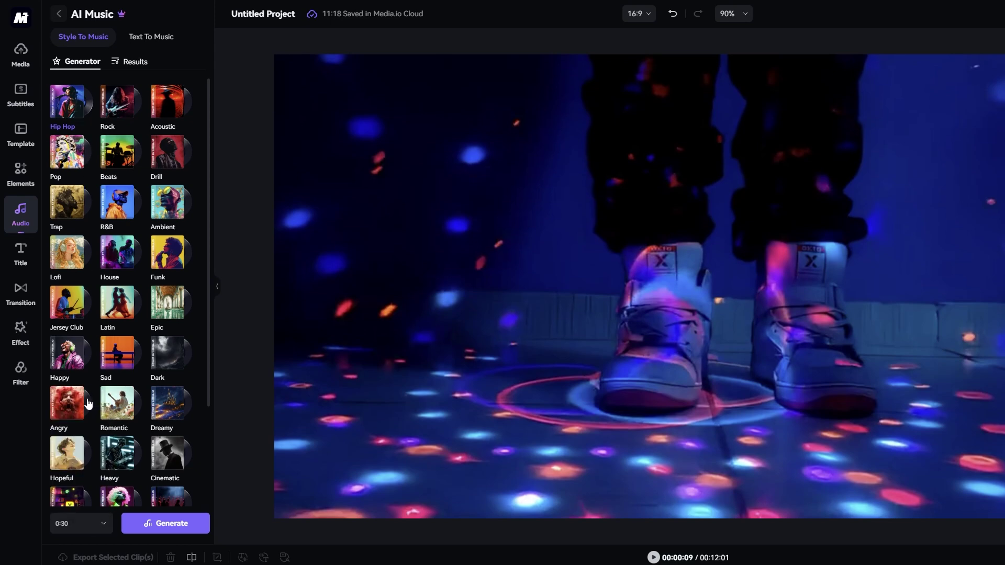
pyautogui.click(197, 527)
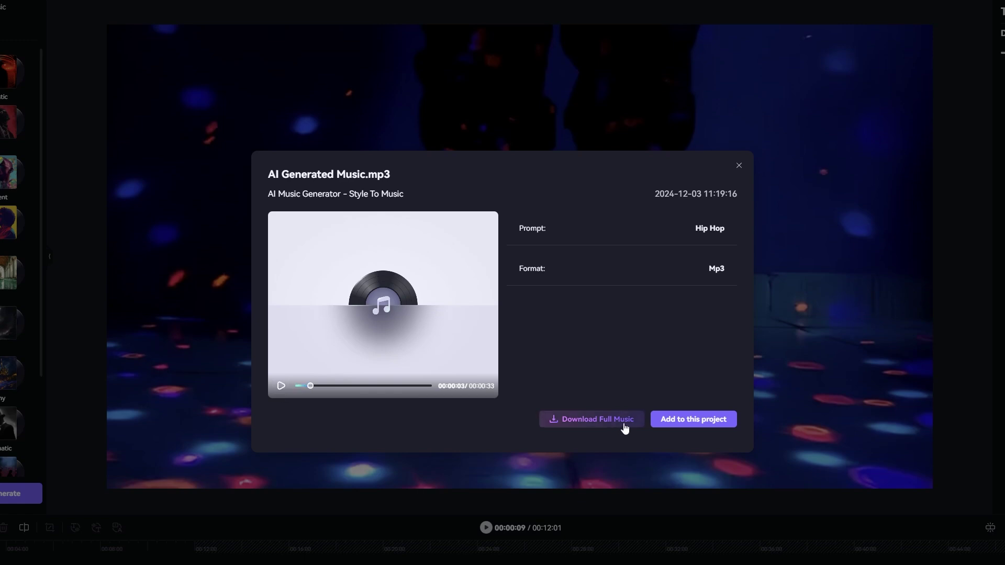
# Step: Add the hip-hop track and trim it so the project totals 00:12:01
pyautogui.click(724, 424)
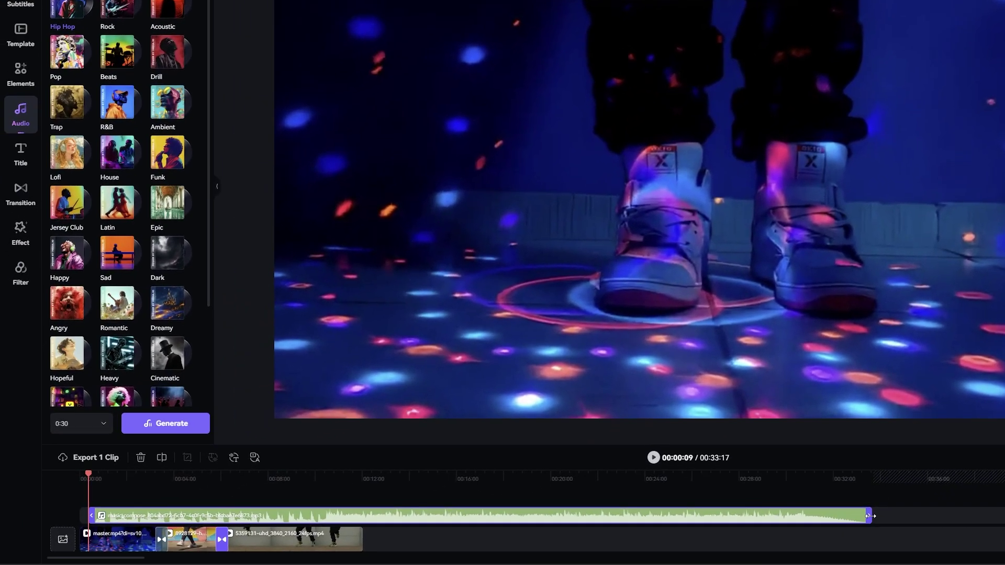
pyautogui.moveTo(871, 517); pyautogui.dragTo(367, 516)
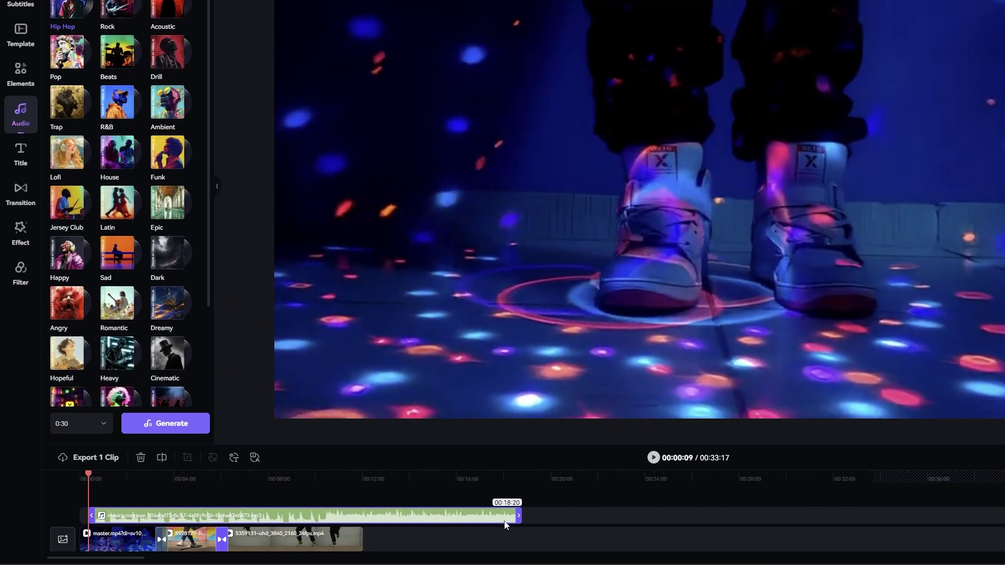
pyautogui.moveTo(366, 517); pyautogui.dragTo(370, 514)
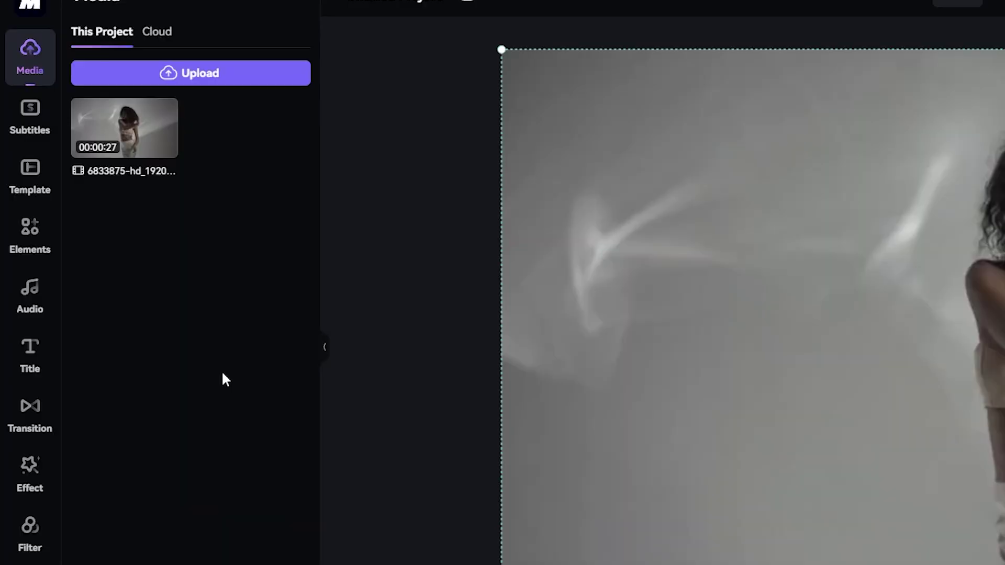
# Step: Browse the Hot, Light and Glitch effects and play the result video
pyautogui.click(31, 470)
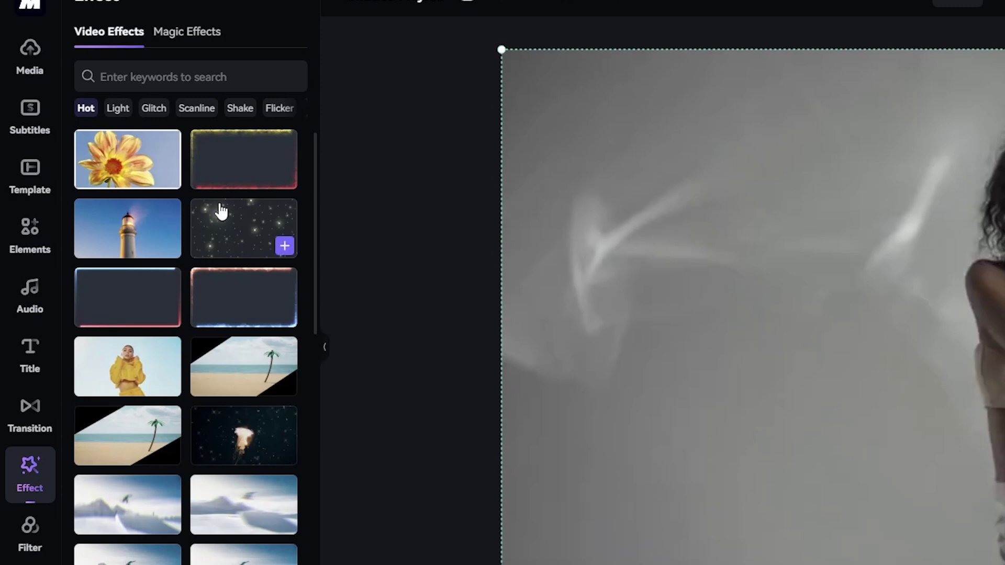
pyautogui.click(120, 110)
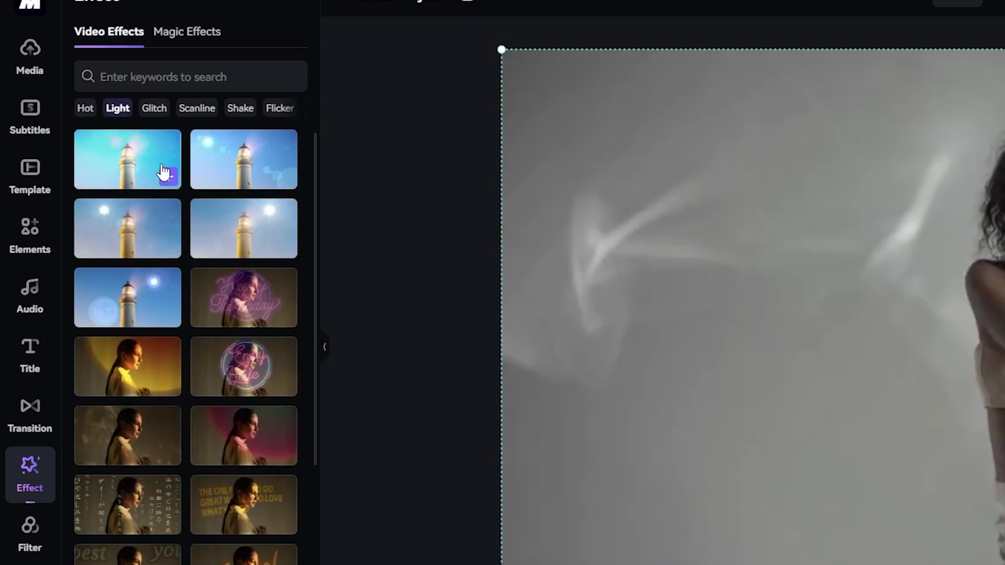
pyautogui.click(152, 111)
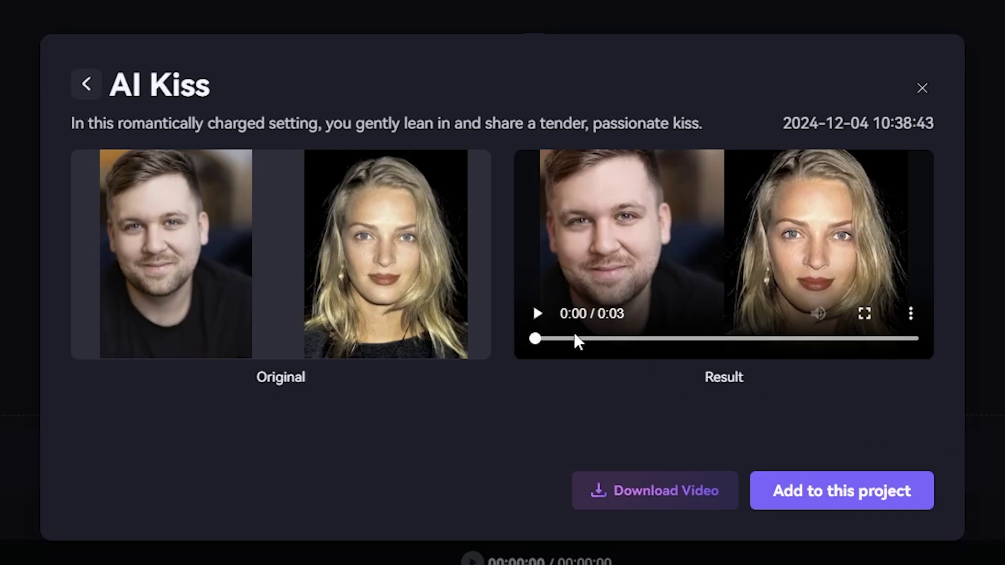
pyautogui.click(535, 315)
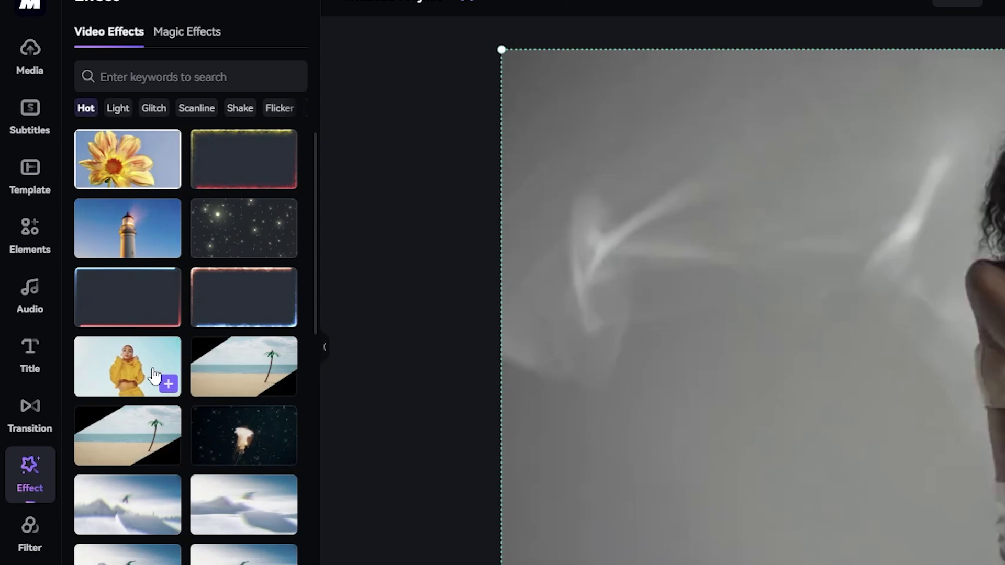
# Step: Place the Hallucination effect above the dancer video and extend it across most of the clip
pyautogui.moveTo(142, 376); pyautogui.dragTo(137, 469)
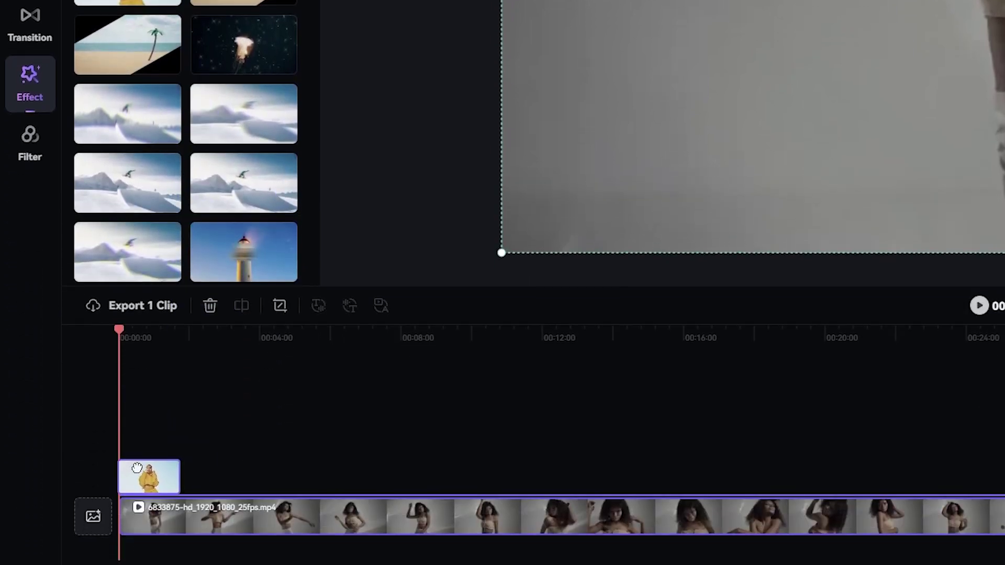
pyautogui.moveTo(136, 469); pyautogui.dragTo(141, 468)
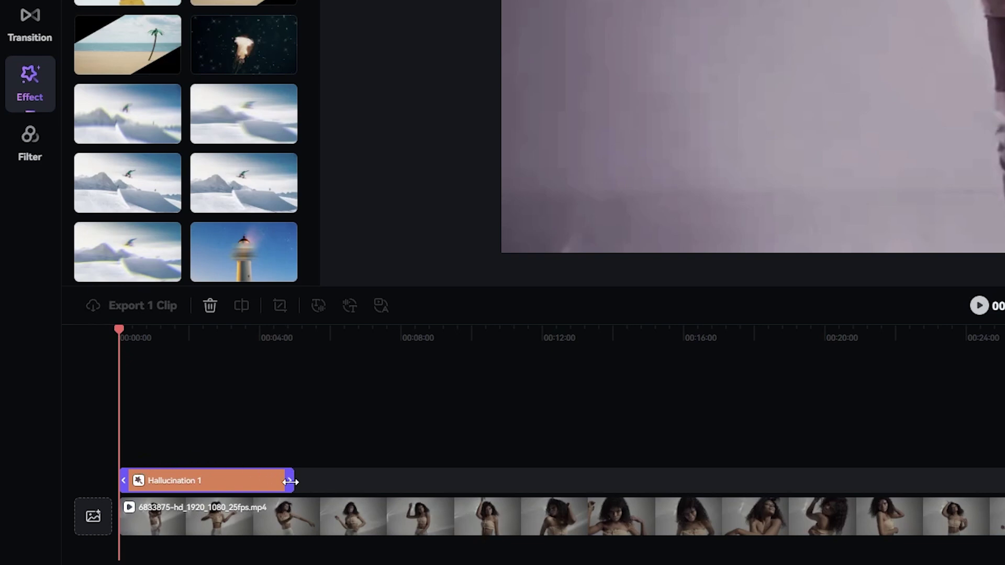
pyautogui.moveTo(291, 482)
pyautogui.mouseDown()
pyautogui.moveTo(614, 488)
pyautogui.moveTo(804, 472)
pyautogui.mouseUp()
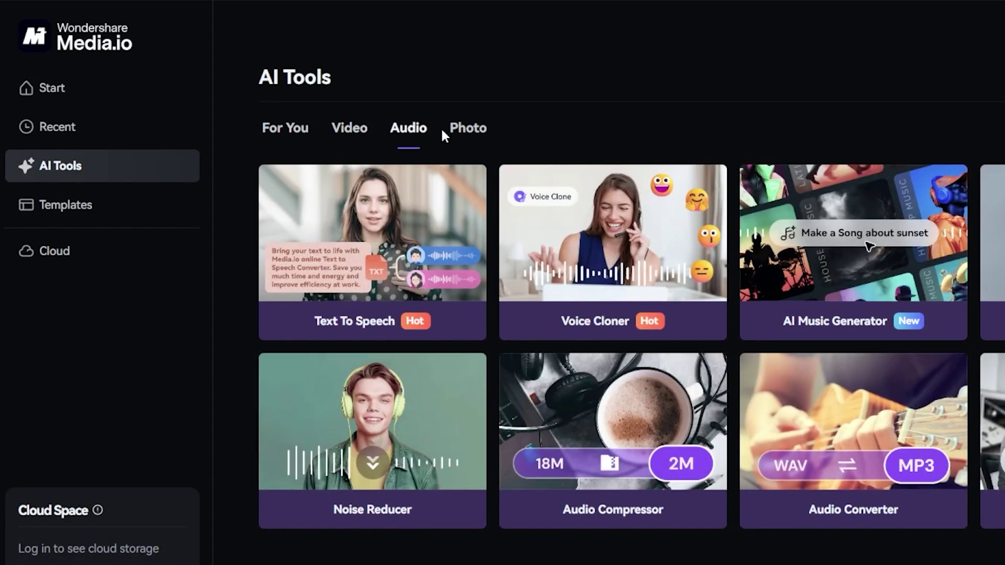
# Step: View the Photo AI tools, then open the Fashion & Beauty templates gallery
pyautogui.click(464, 129)
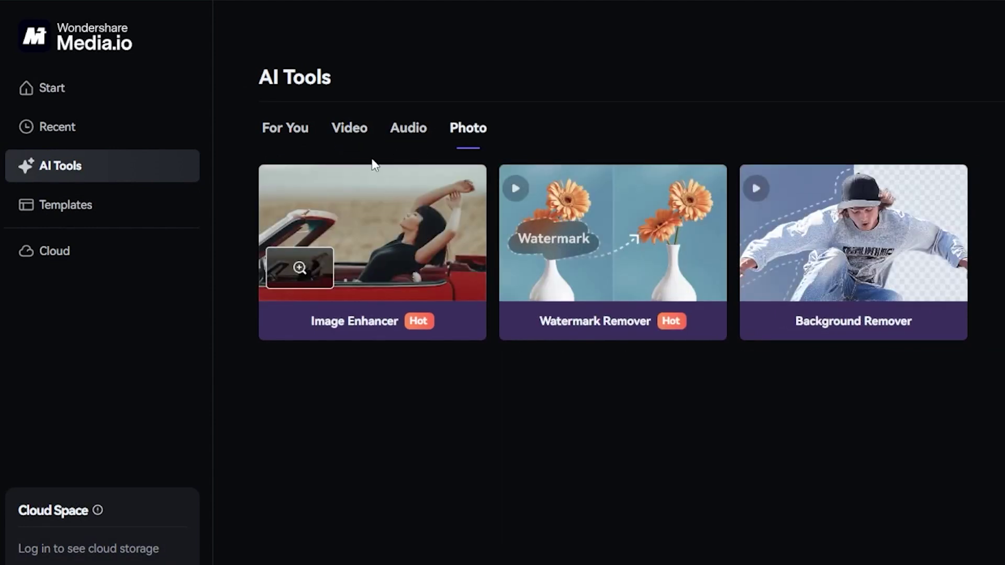
pyautogui.click(125, 209)
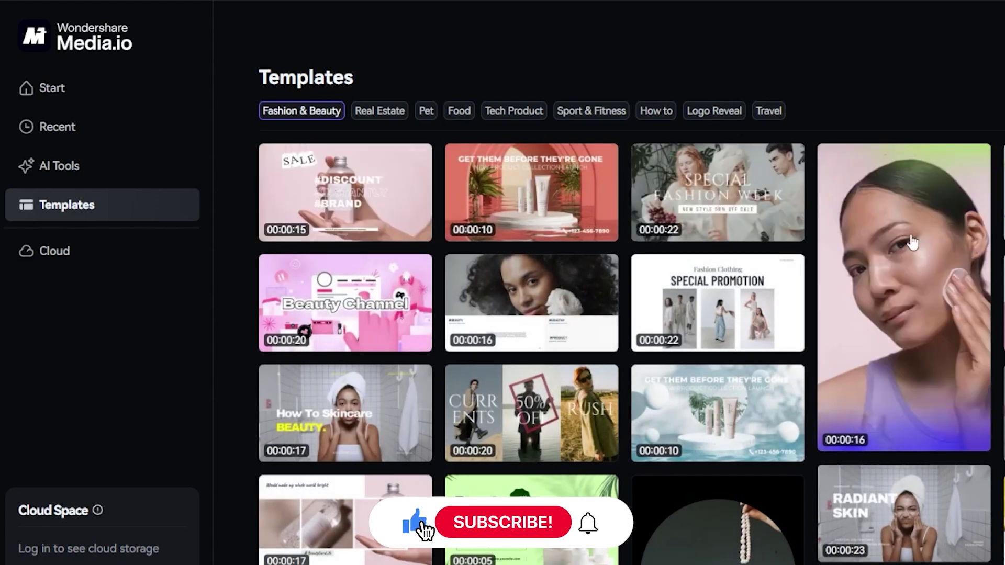
pyautogui.scroll(-2, 965, 251)
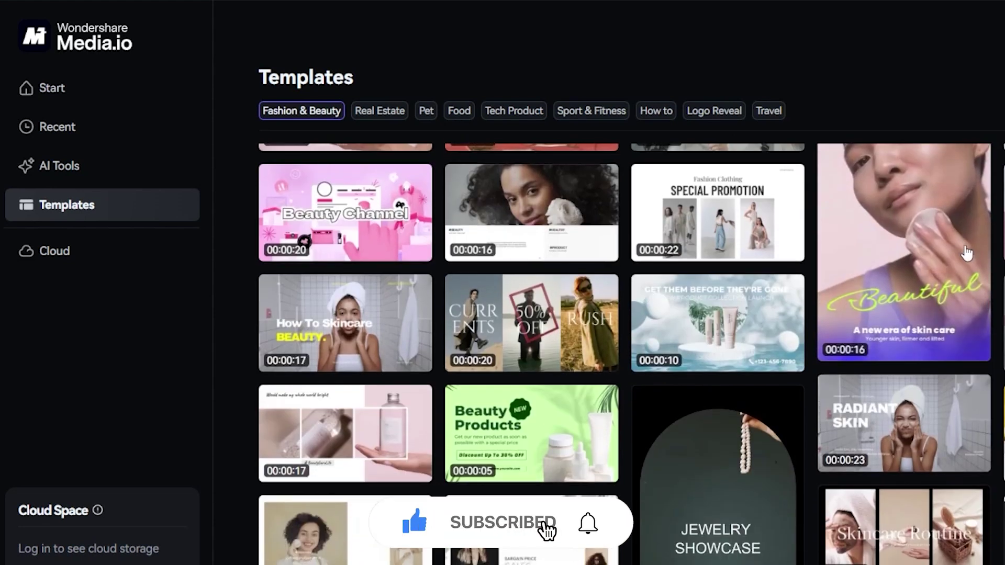
pyautogui.scroll(-2, 969, 253)
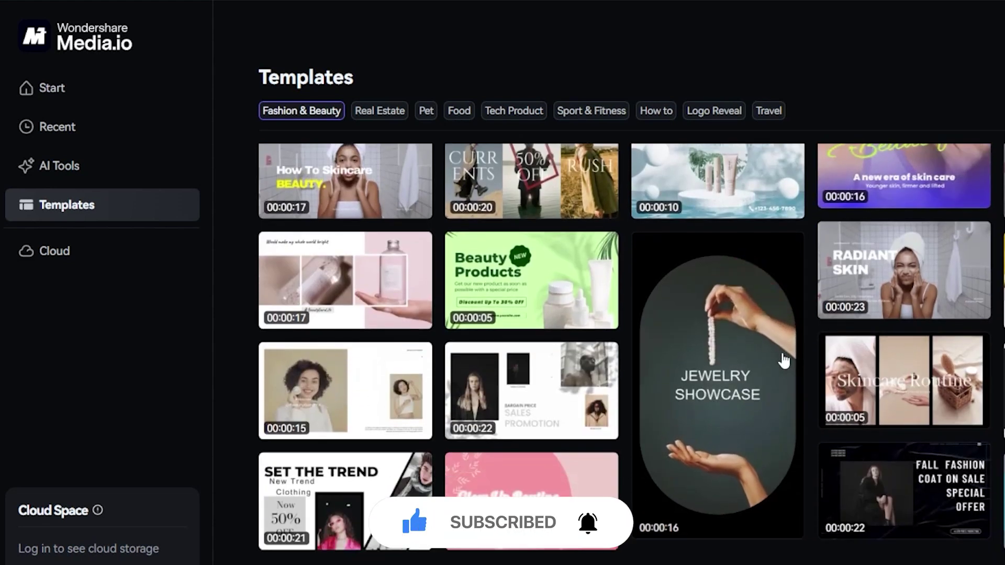